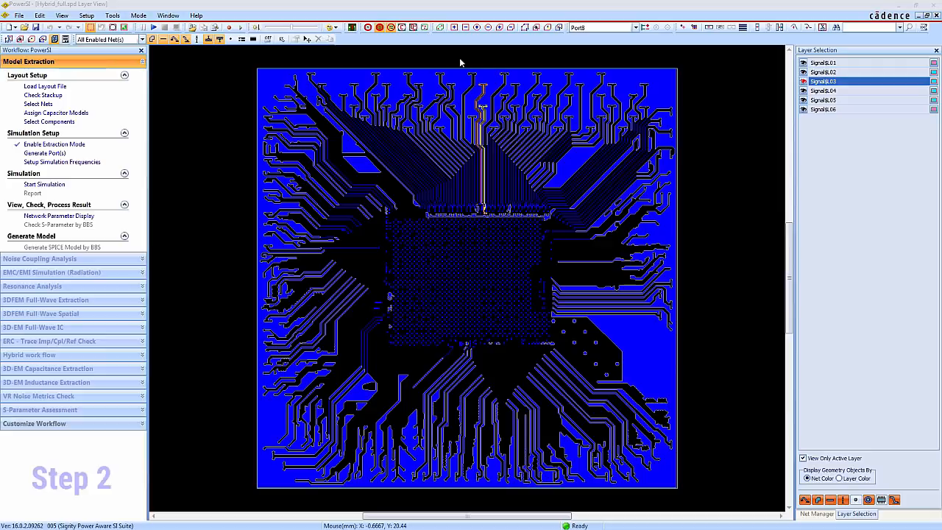
- Inspect a partial 3D view of the die-side vias where the highlighted differential traces end, and close it
drag(459, 59, 524, 234)
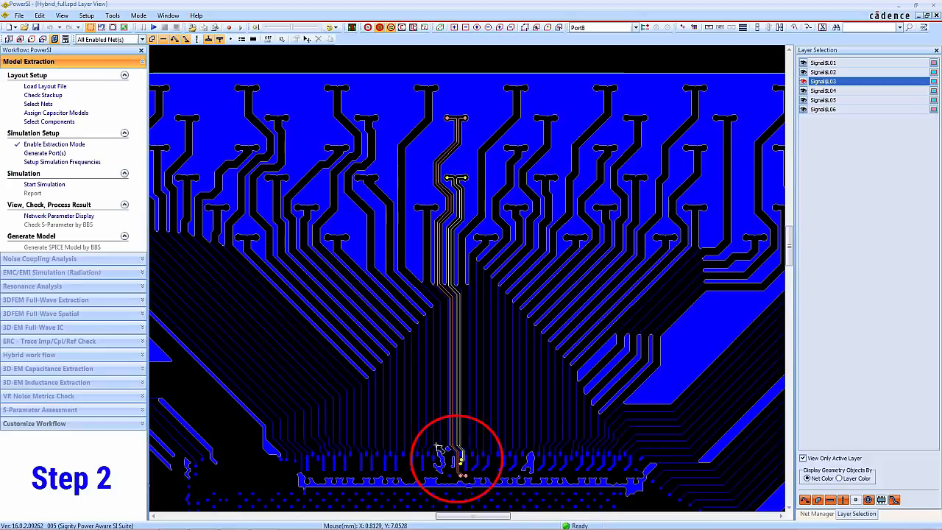
click(62, 15)
mouse_move(76, 60)
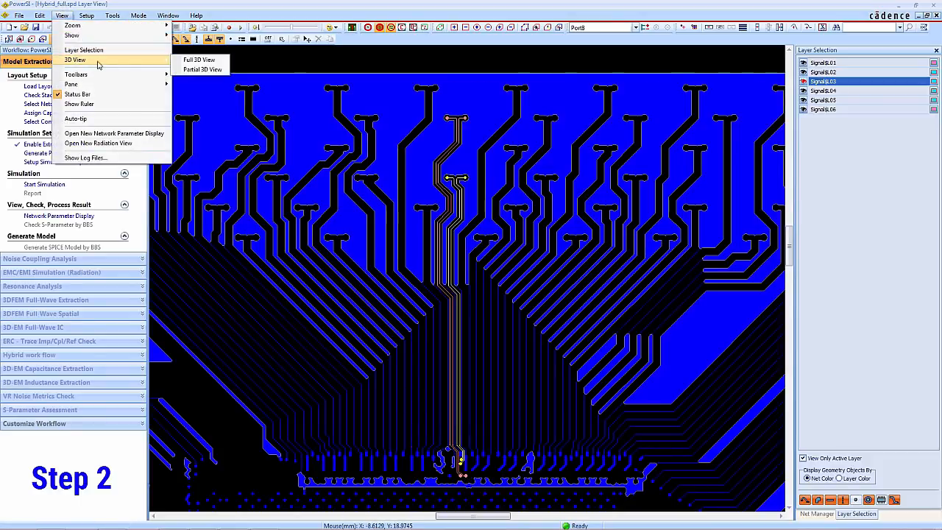
click(212, 73)
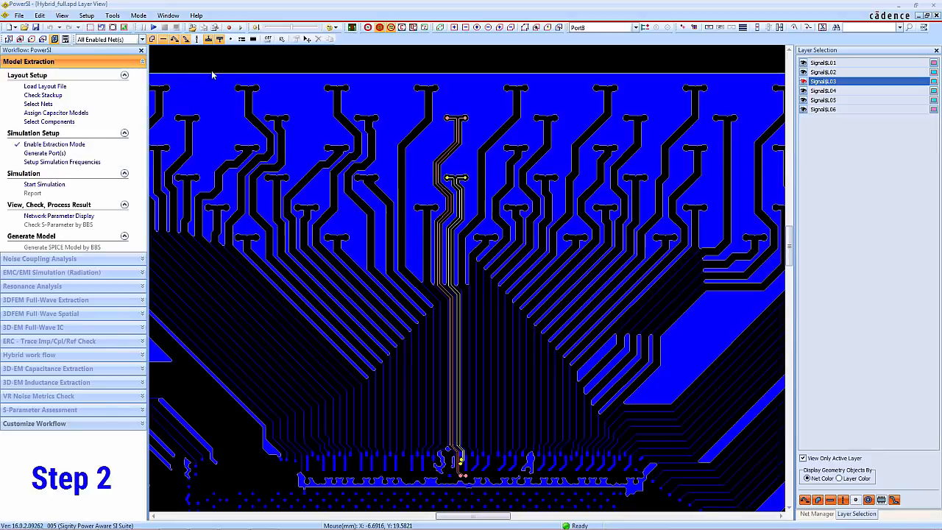
mouse_move(406, 394)
mouse_down()
mouse_move(482, 504)
mouse_move(494, 502)
mouse_up()
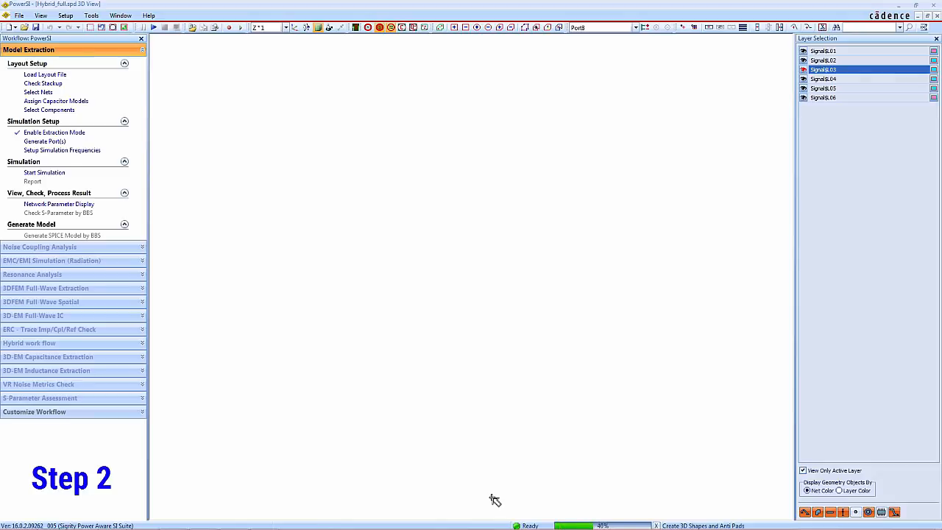
scroll(491, 330, up, 5)
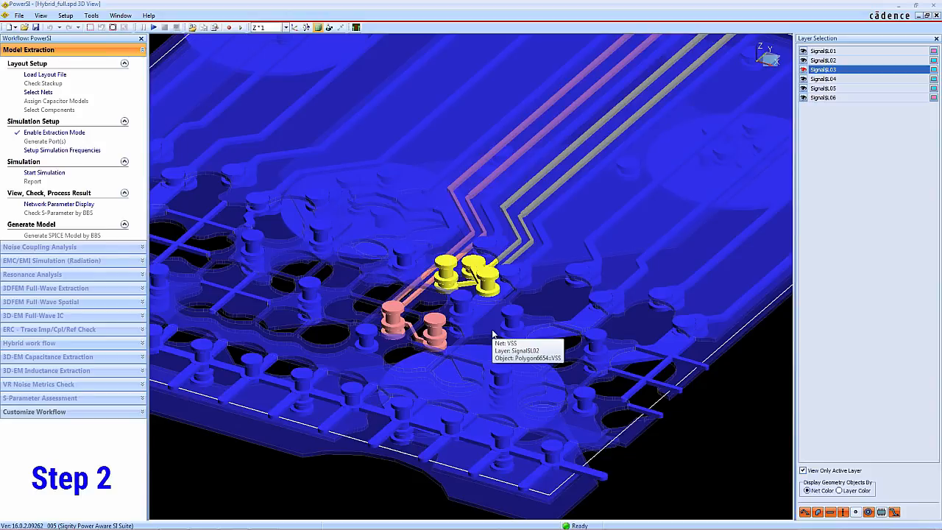
click(936, 15)
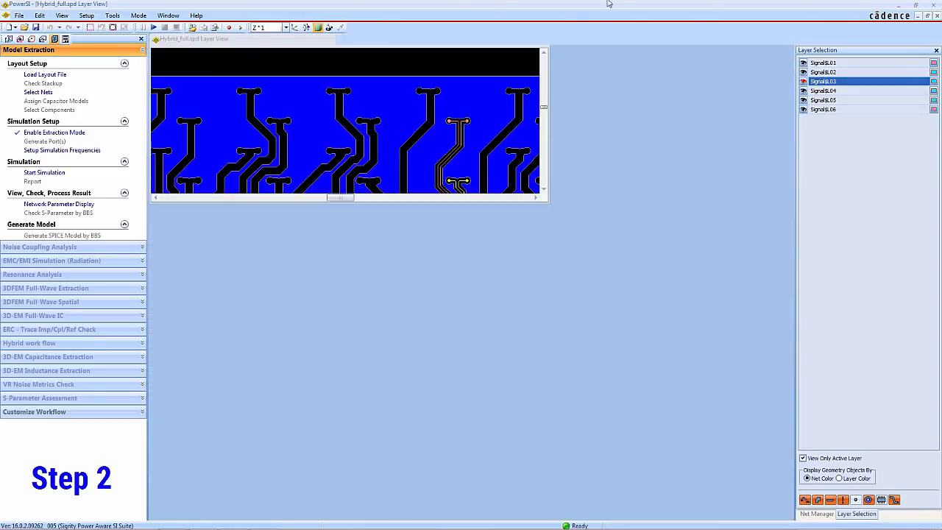
- Inspect a partial 3D view of the BGA-side ends of the highlighted differential pairs, and close it
click(59, 16)
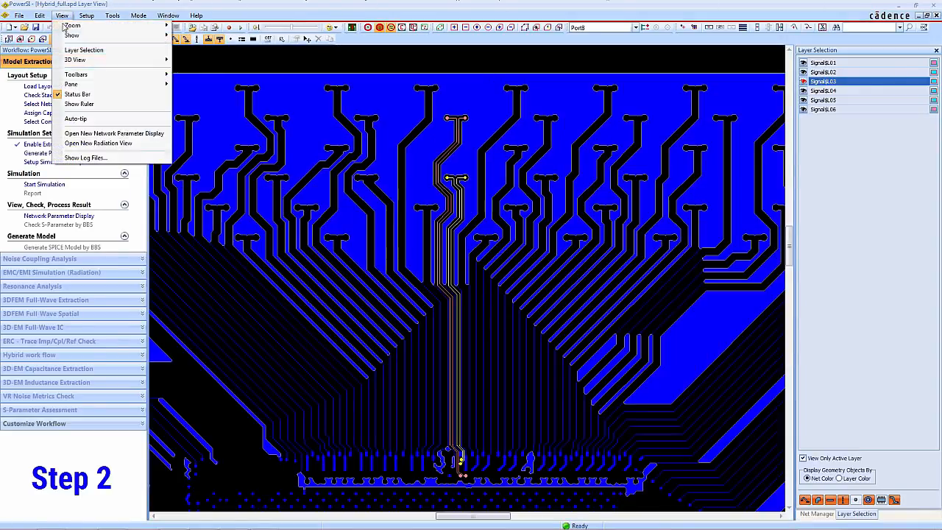
mouse_move(99, 62)
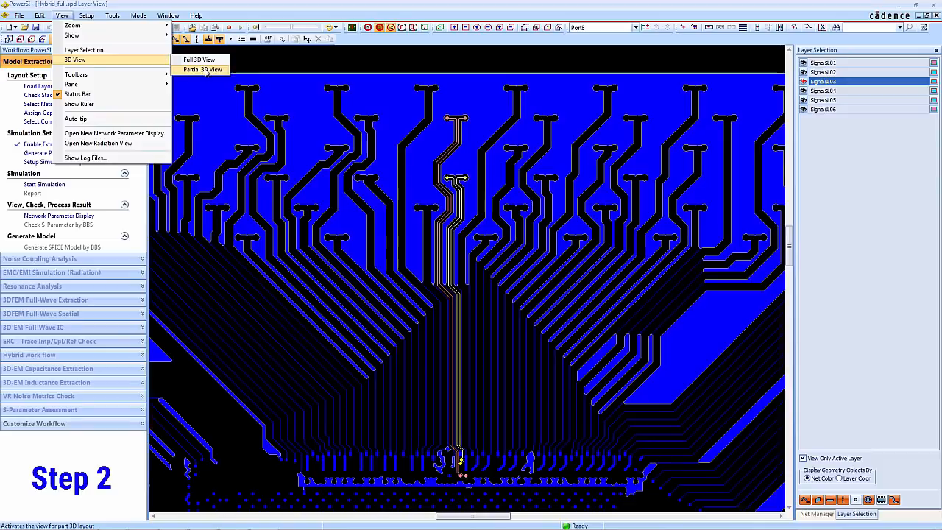
click(209, 71)
drag(374, 97, 526, 214)
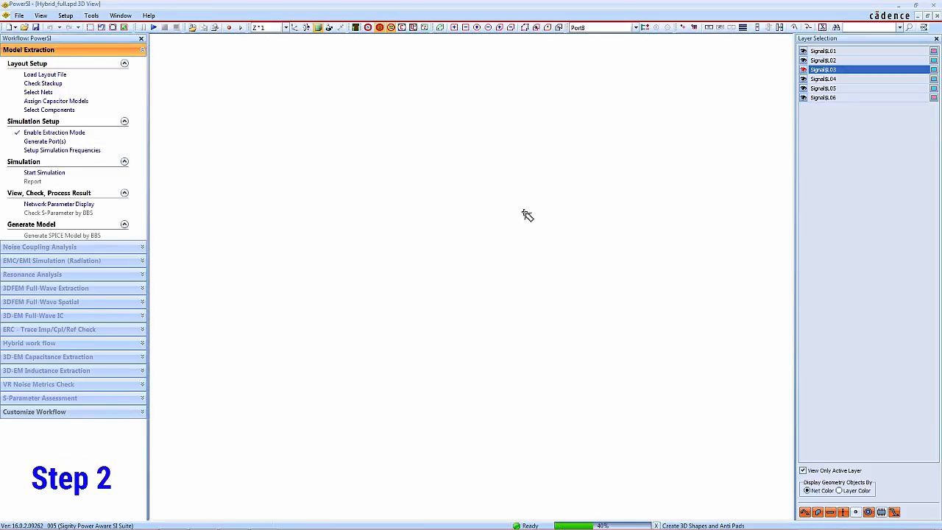
scroll(441, 280, up, 5)
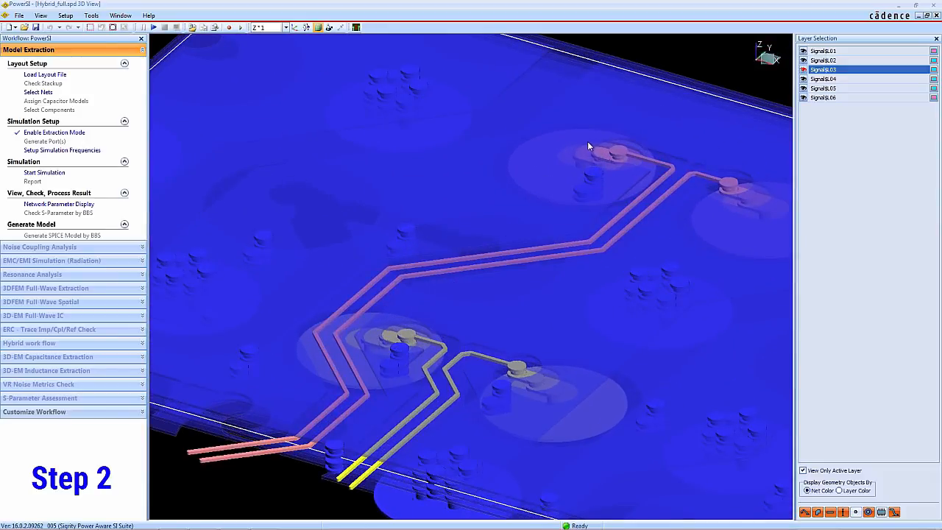
mouse_move(620, 147)
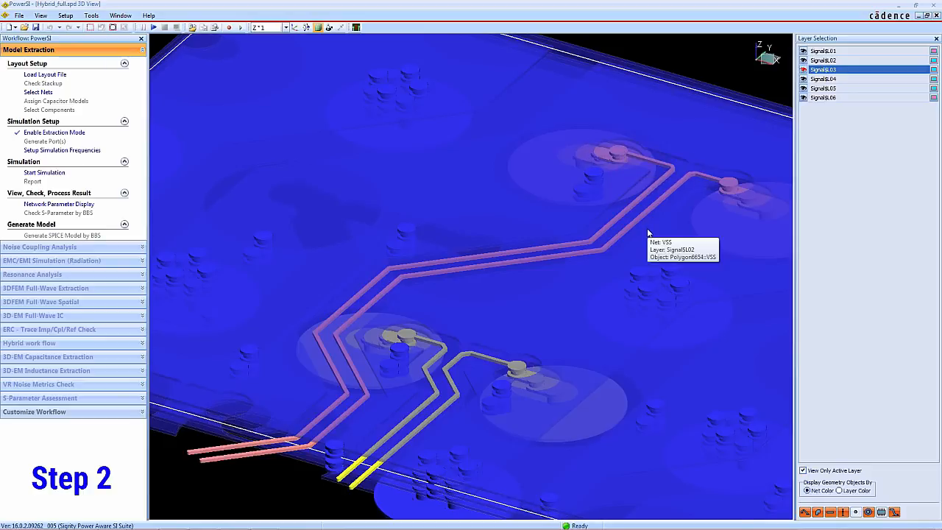
click(937, 16)
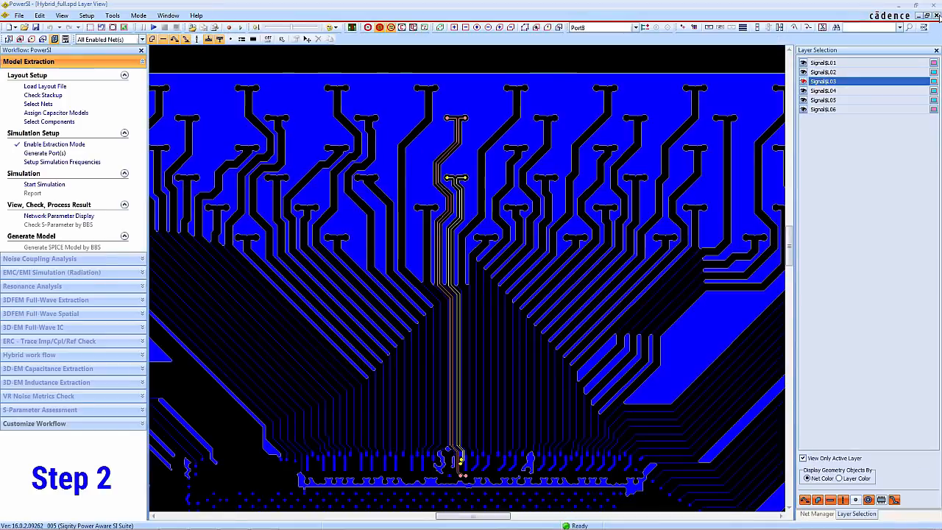
- Show Port1 to Port4 from the port list on layer Signal$L06 to check their placement at the BGA
click(83, 16)
click(91, 34)
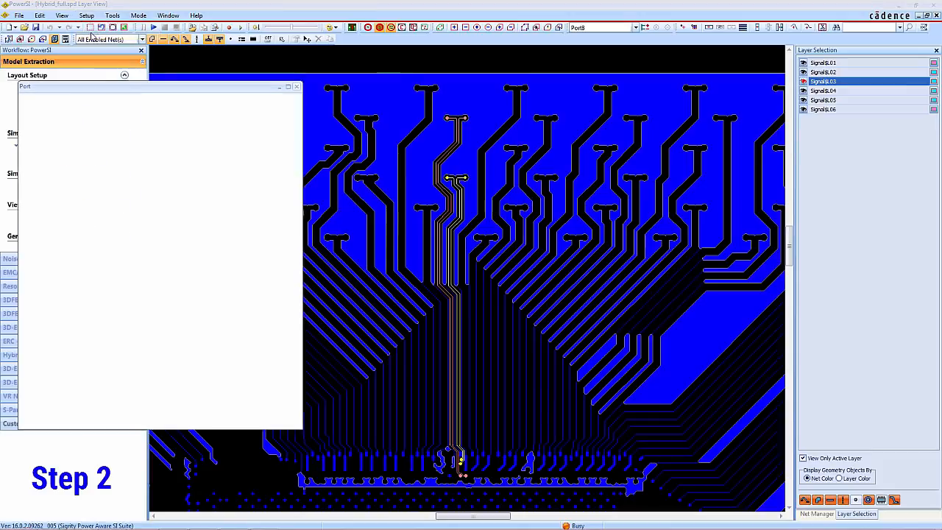
click(58, 124)
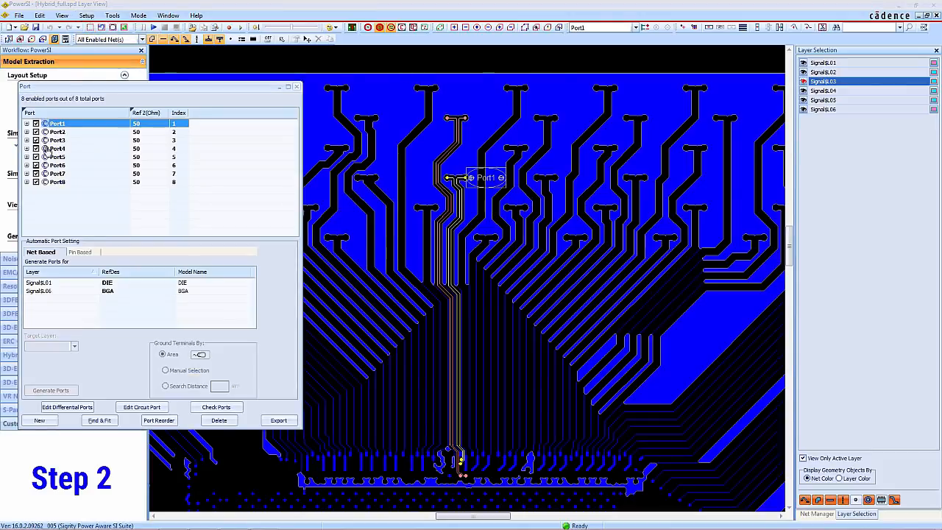
shift+click(50, 149)
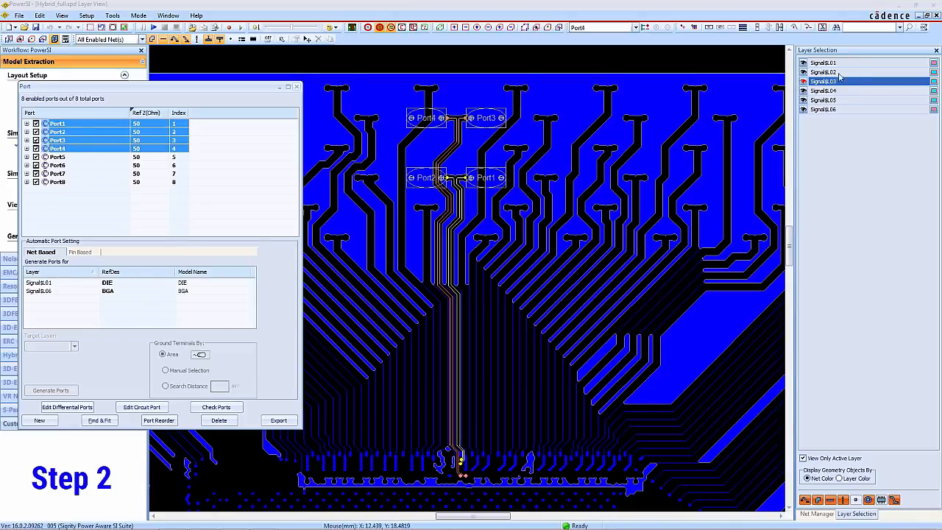
click(825, 110)
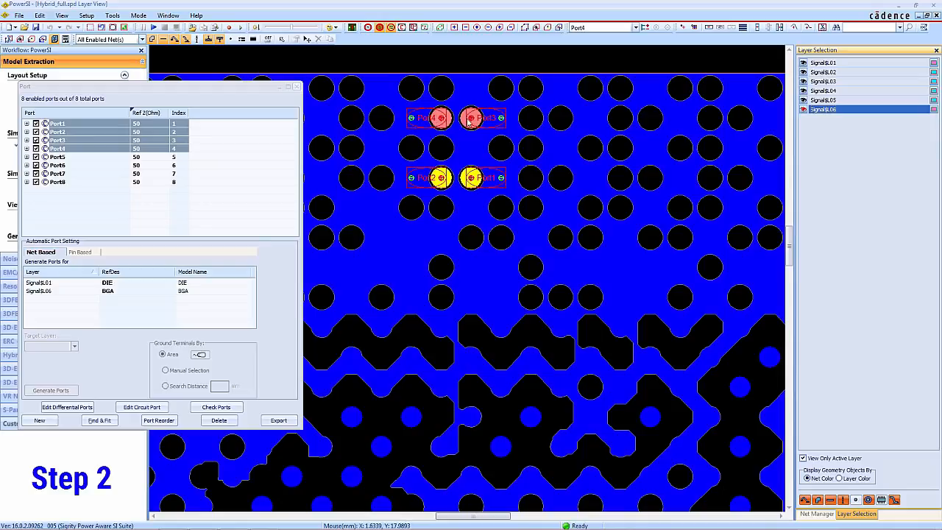
- Check Port5 to Port8 on layer Signal$L01, return to layer Signal$L03 and close the port settings
click(57, 157)
shift+click(58, 182)
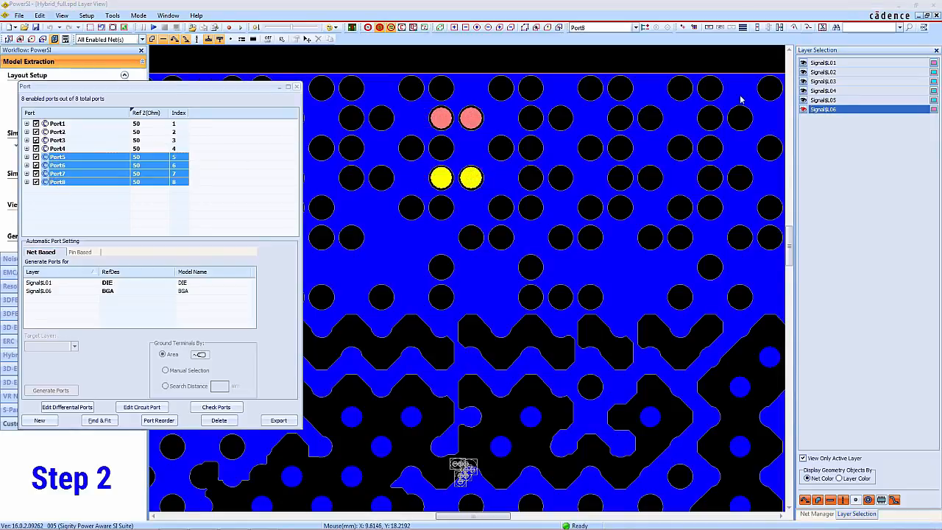
click(823, 64)
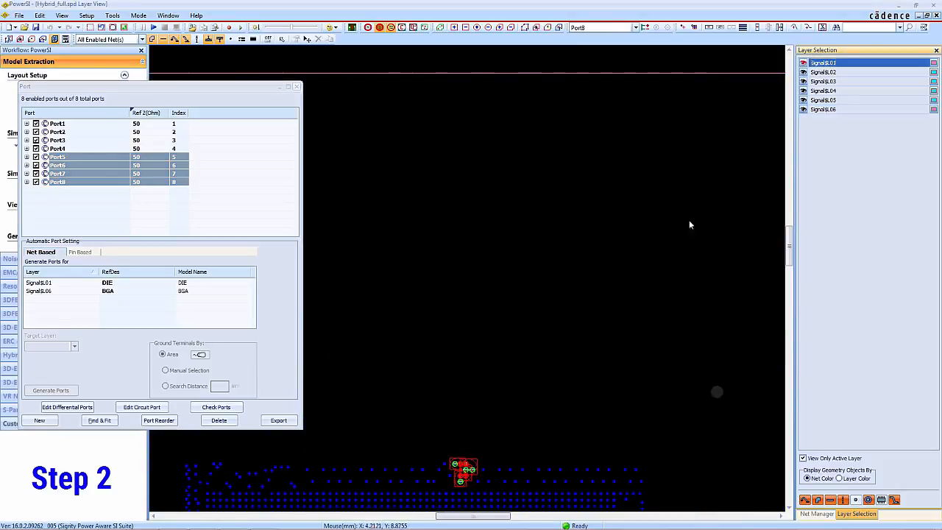
click(824, 82)
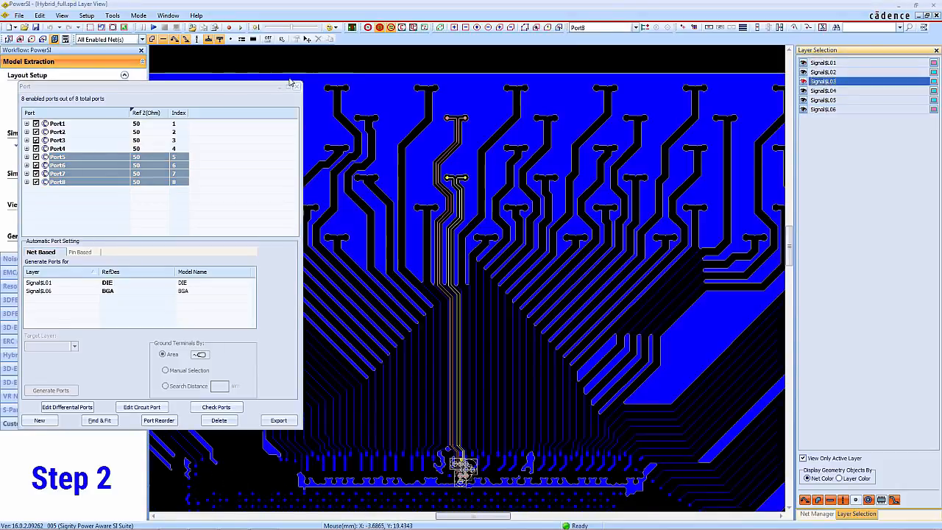
click(296, 88)
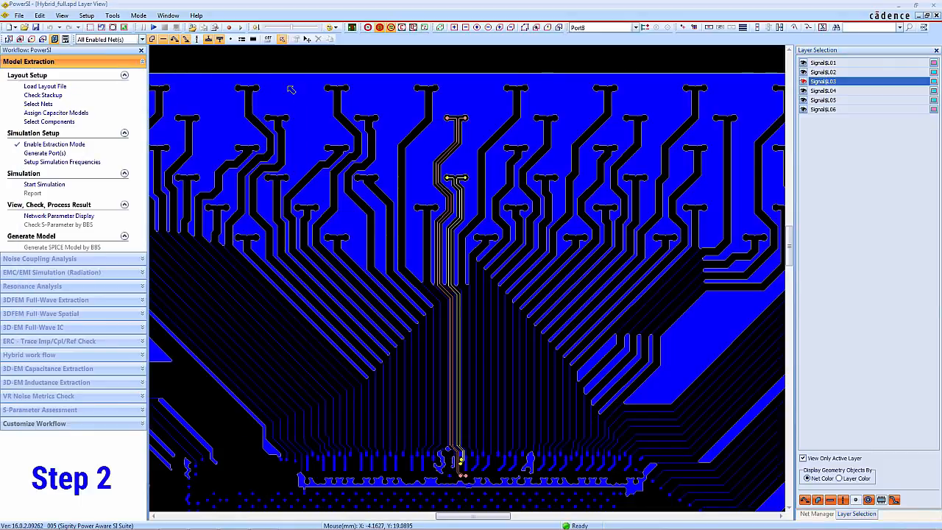
- Accept the adaptive frequency sweep from 100 MHz to 20 GHz and start the simulation
click(87, 16)
click(118, 25)
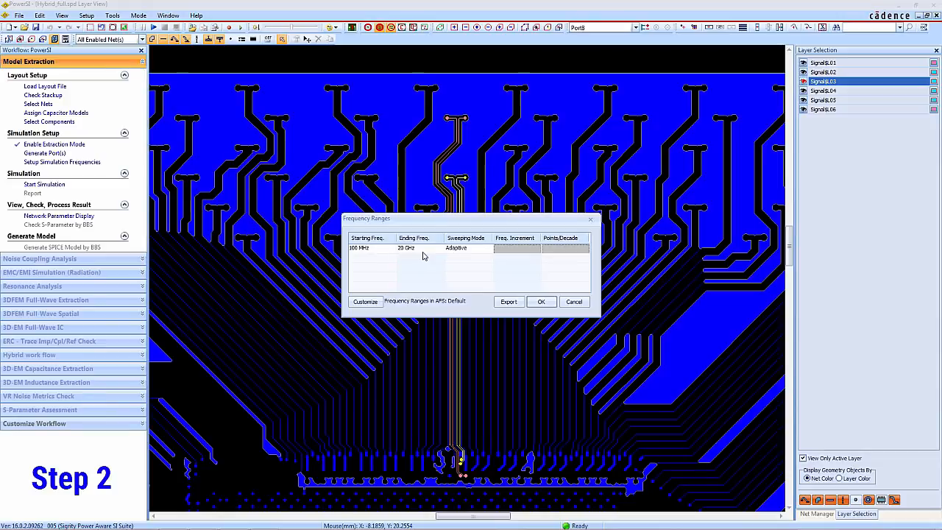
click(541, 301)
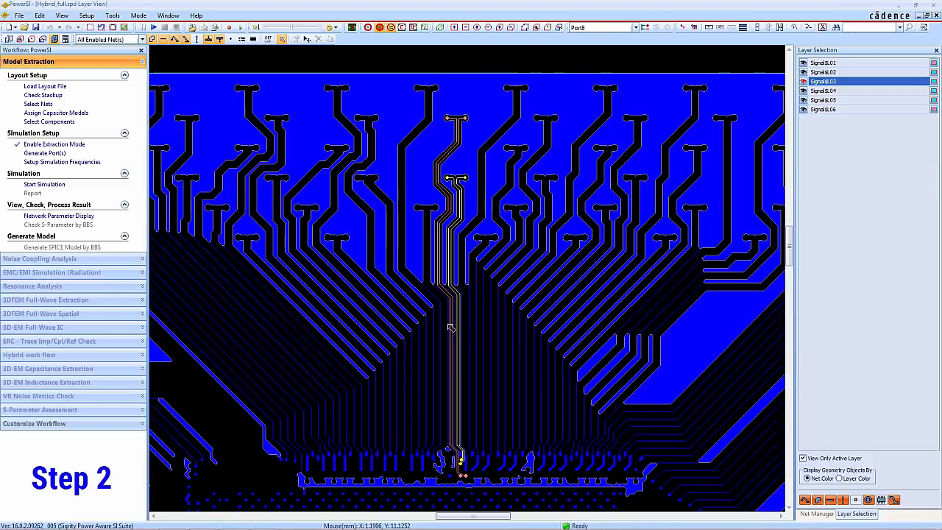
click(52, 186)
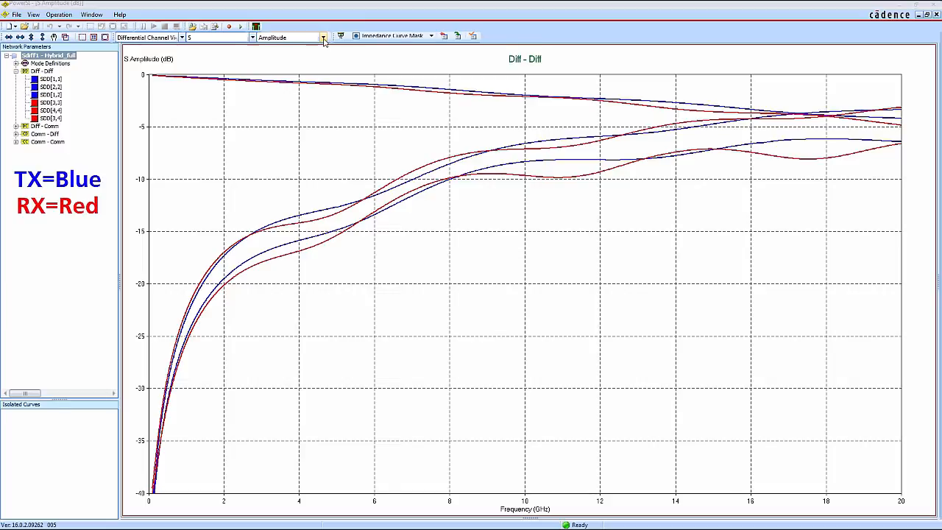
- Change the quantity displayed in the Diff - Diff S-parameter plot
click(322, 36)
click(314, 62)
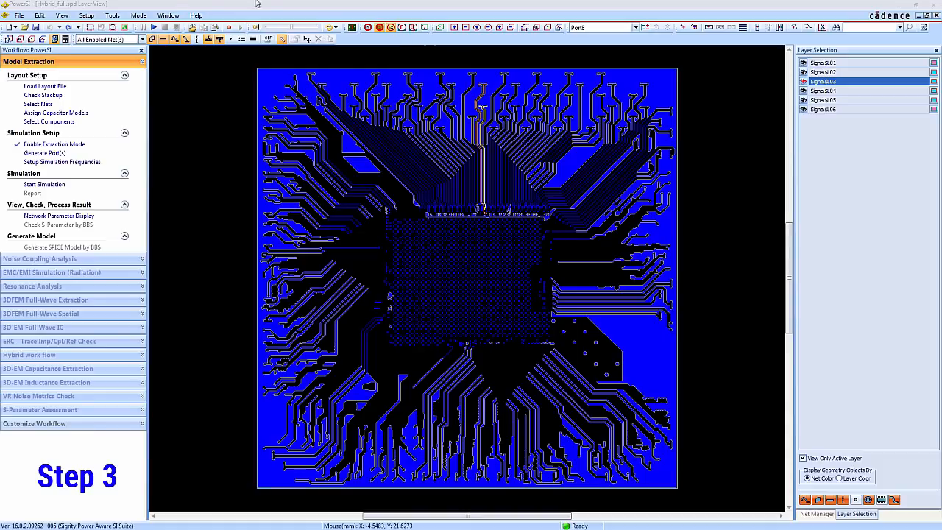
- Cut the layout by area, removing everything outside a narrow rectangle around the highlighted differential pairs from BGA to die
click(41, 15)
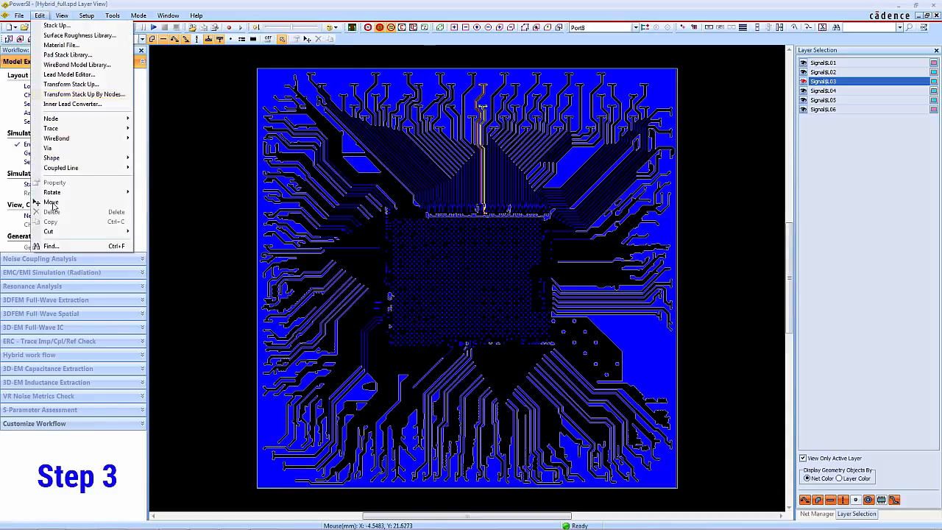
mouse_move(79, 236)
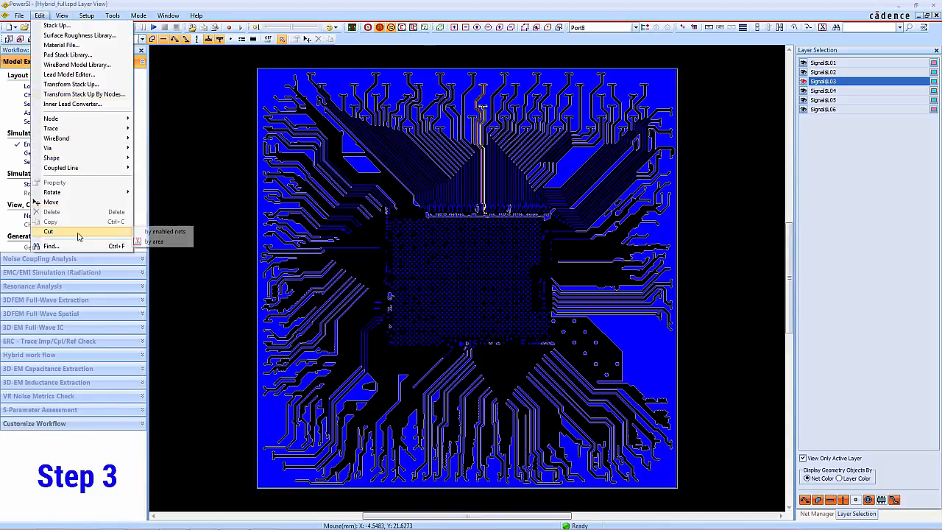
click(154, 241)
drag(453, 58, 500, 225)
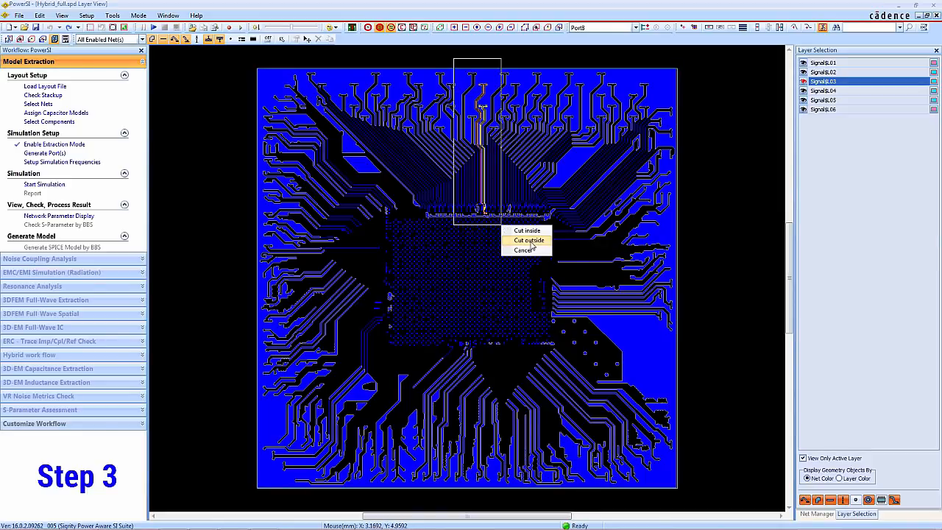
click(530, 241)
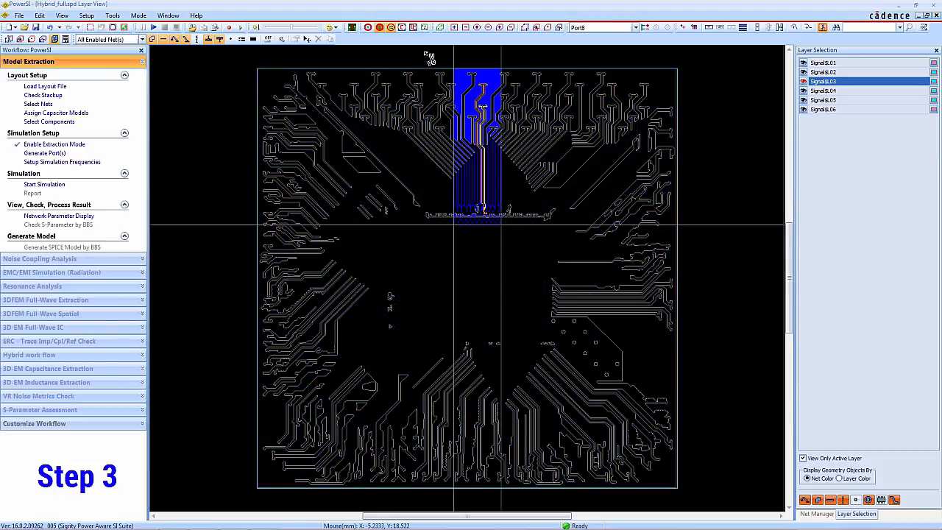
click(440, 28)
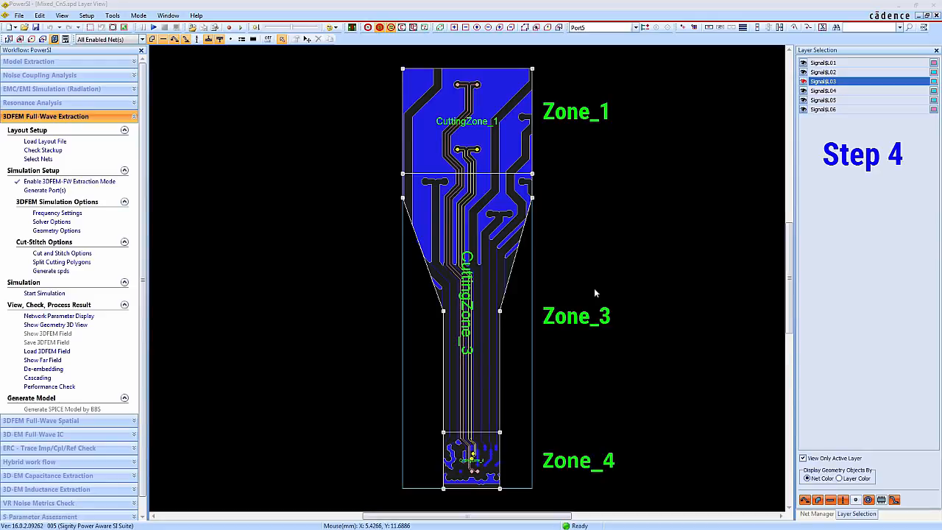
- Split CuttingZone_3 in two with a horizontal line across its narrow lower part
click(62, 262)
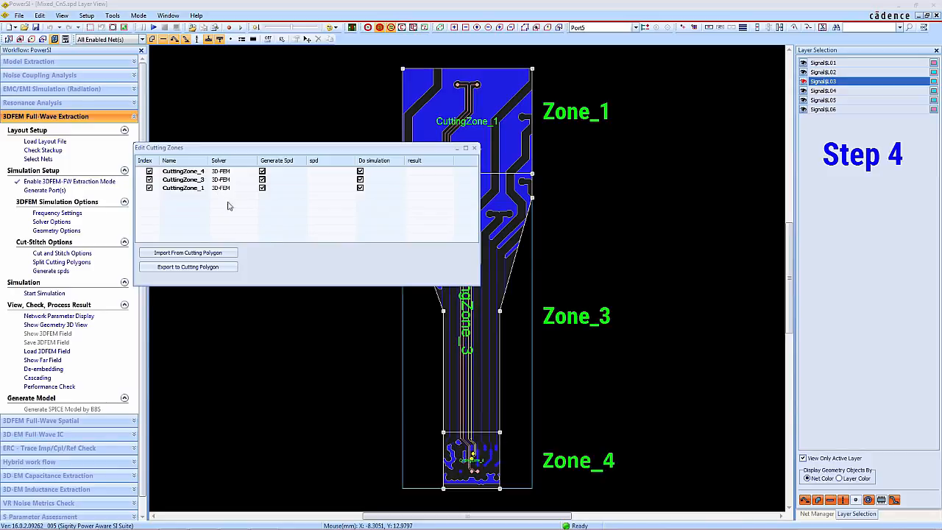
click(422, 373)
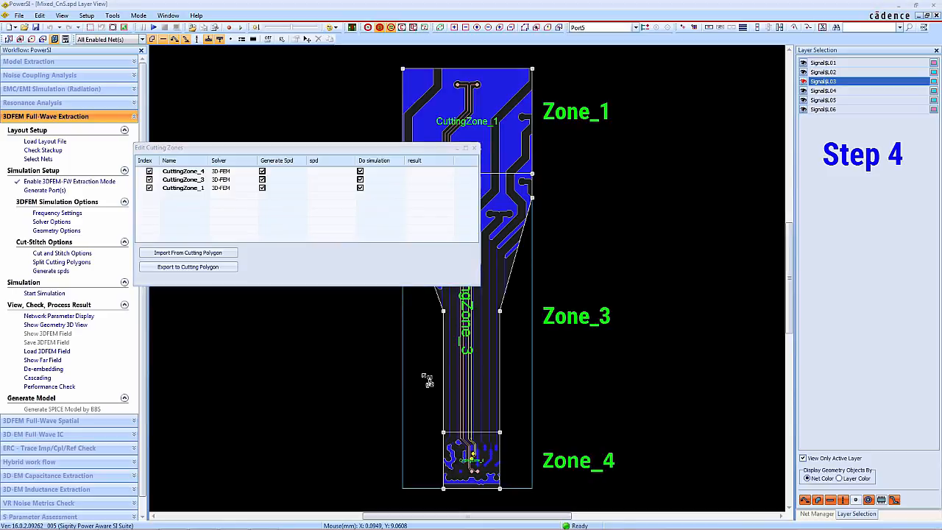
right_click(513, 377)
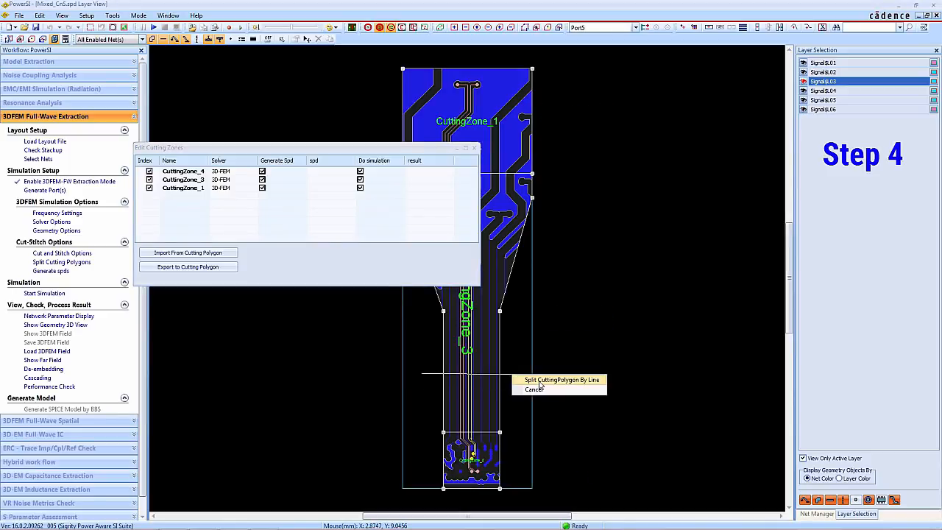
click(540, 380)
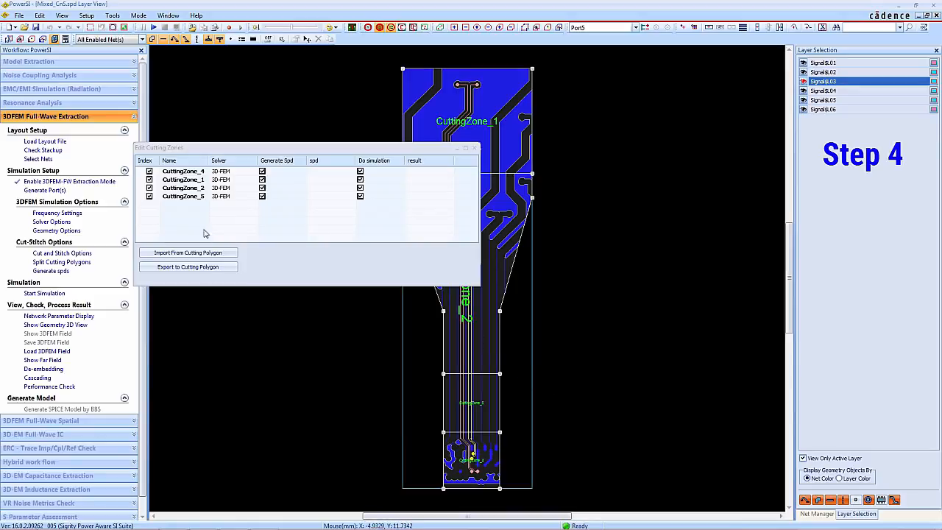
- Merge CuttingZone_2 and CuttingZone_5 back into a single cutting zone
click(180, 200)
shift+click(181, 190)
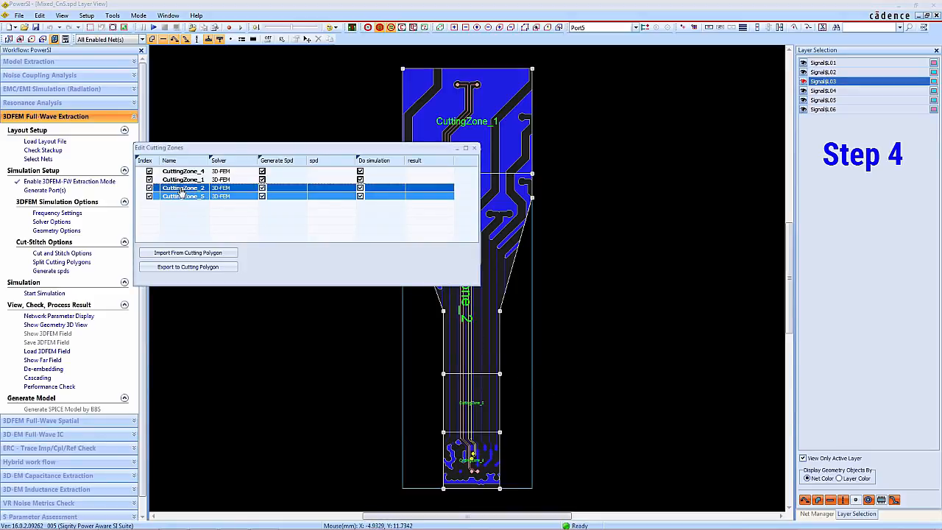
right_click(182, 190)
click(195, 196)
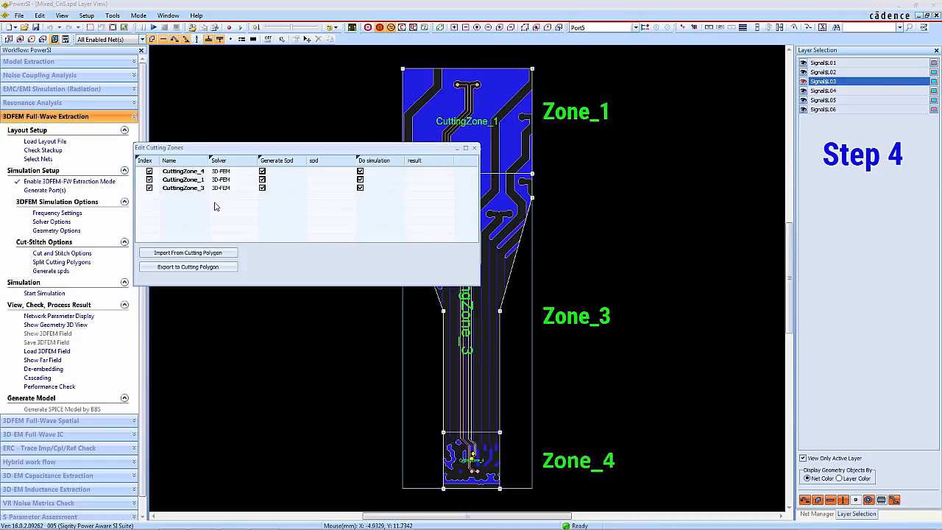
- Set the solver of CuttingZone_4 and CuttingZone_3 to Hybrid in the cutting zone list
click(197, 171)
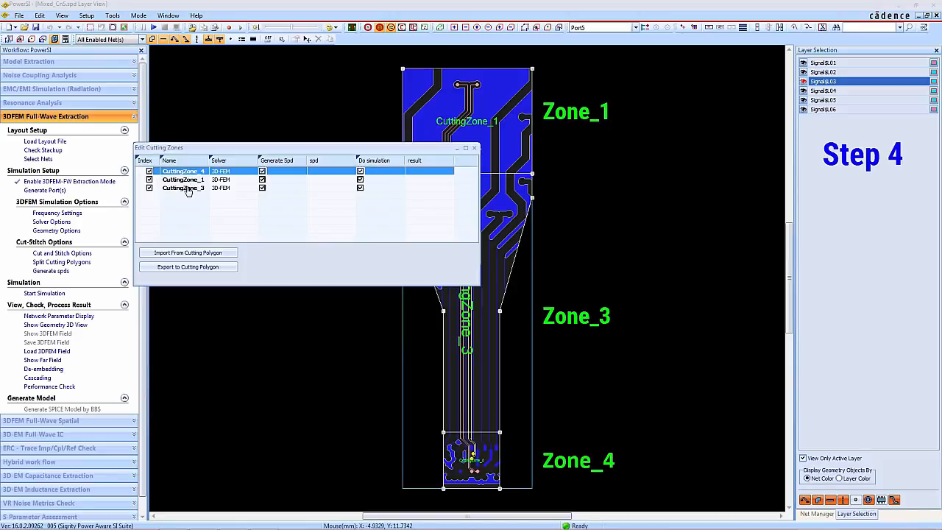
ctrl+click(187, 189)
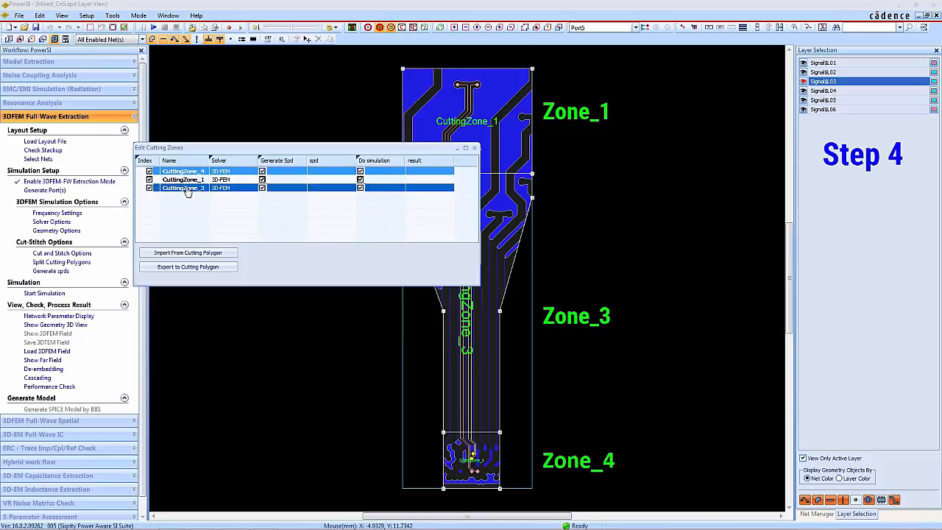
click(250, 171)
click(254, 171)
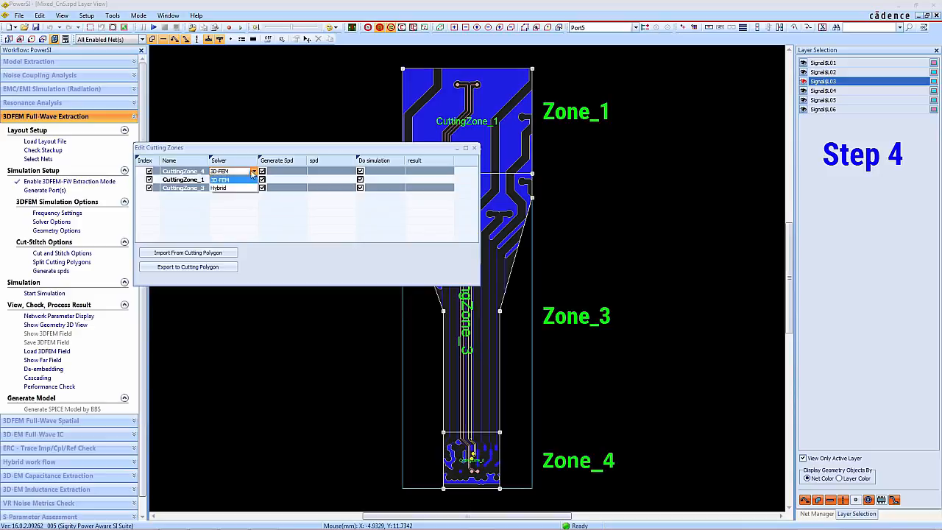
click(230, 188)
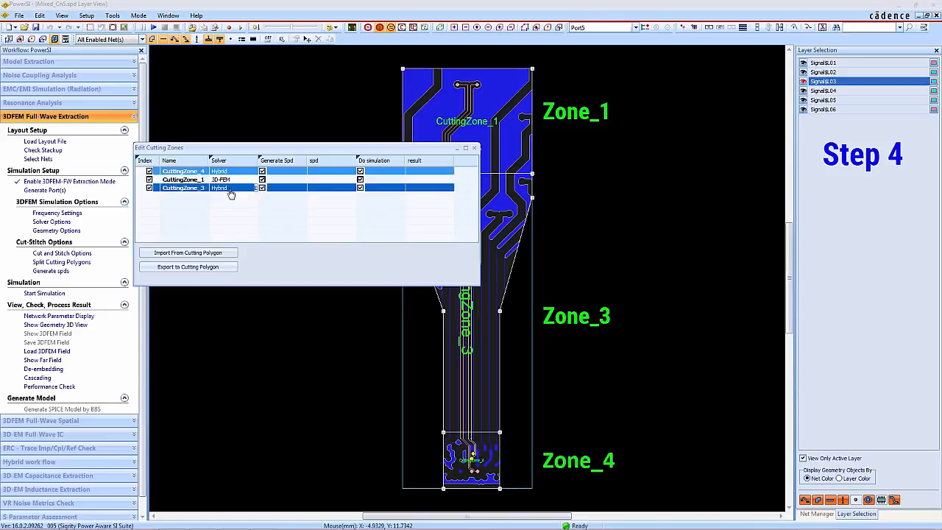
click(243, 228)
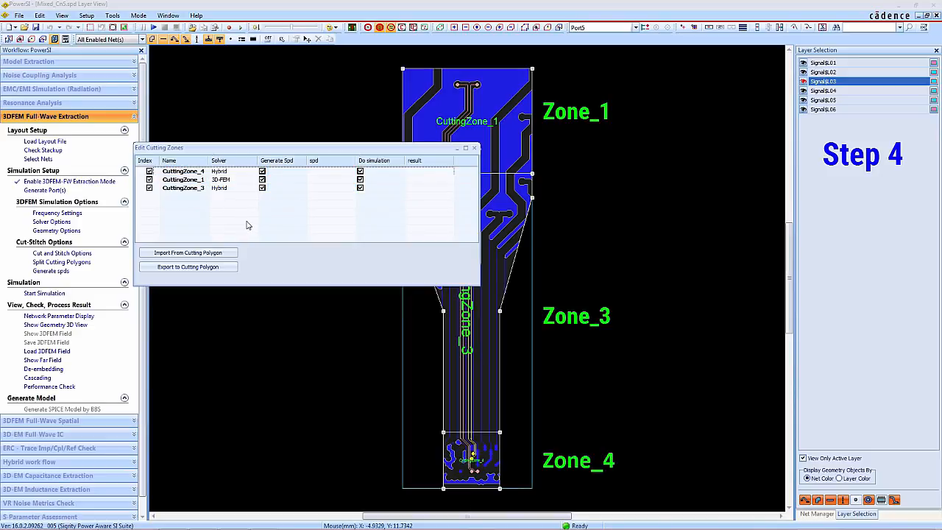
click(473, 148)
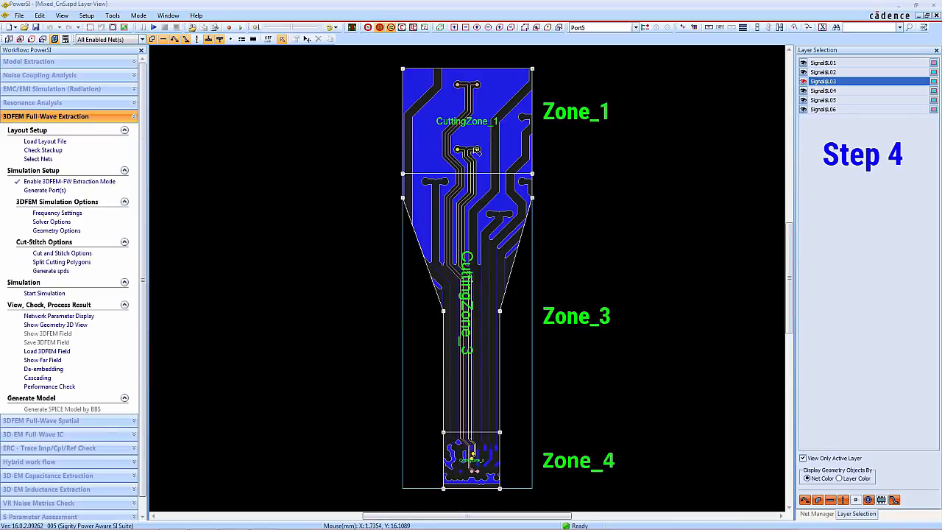
- Generate the zone spds, saving the current file and skipping the spd check, and start the simulation with the cut-and-stitch flow
click(49, 271)
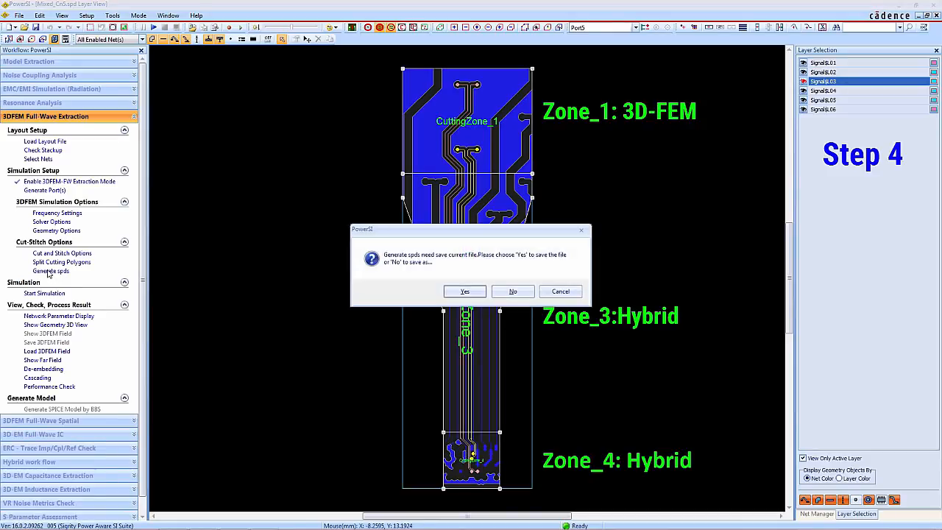
click(462, 293)
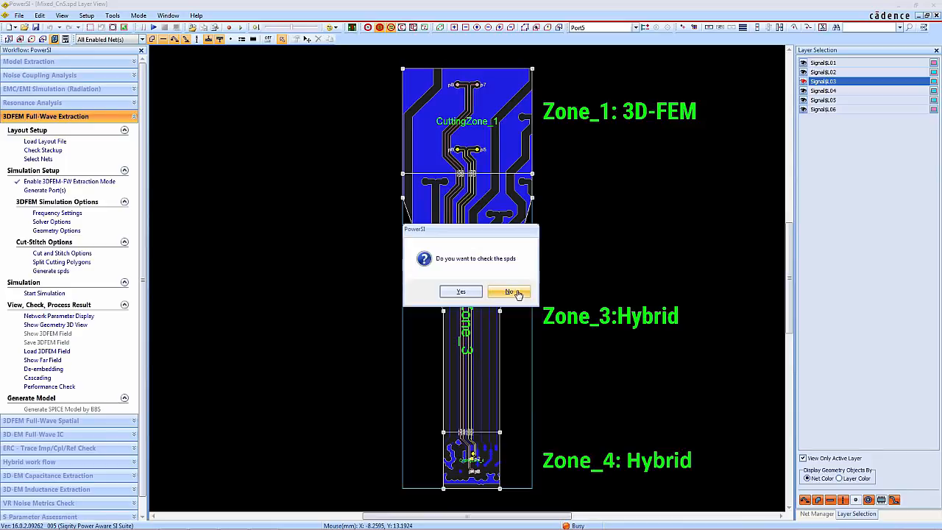
click(518, 293)
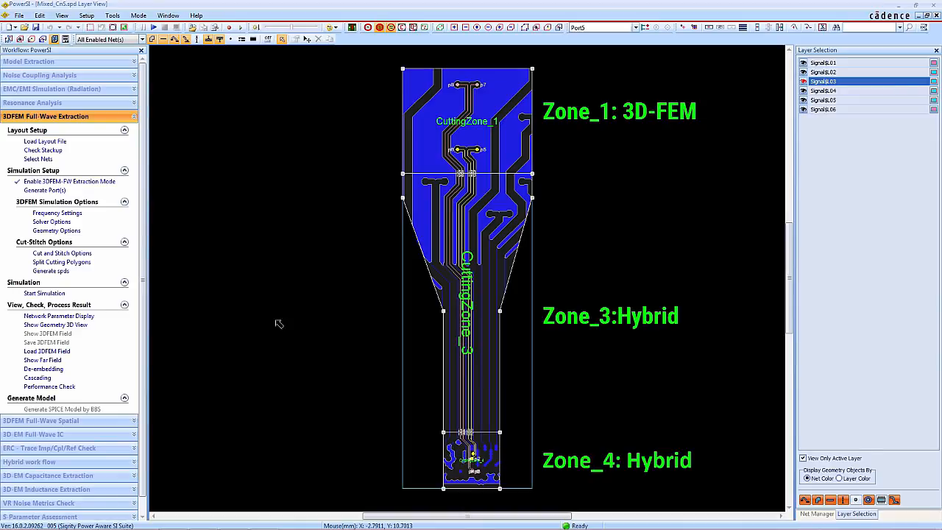
click(42, 293)
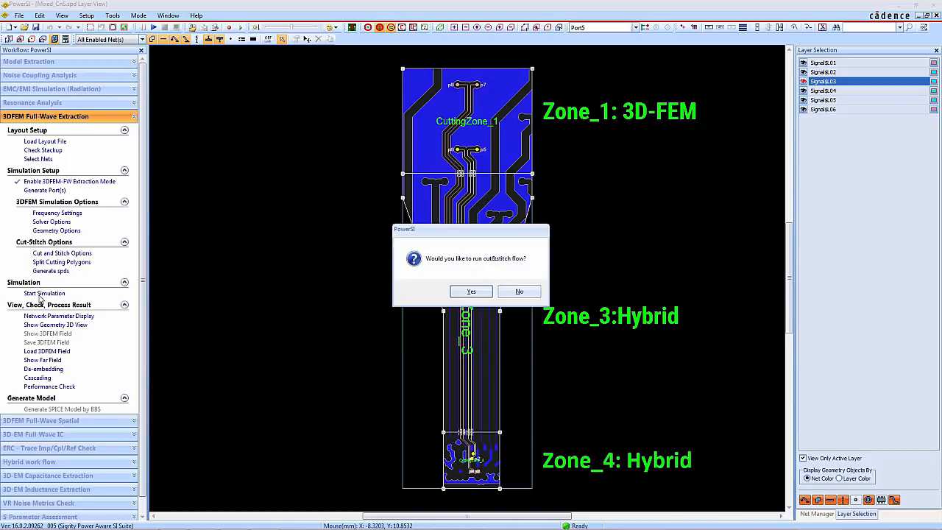
click(472, 292)
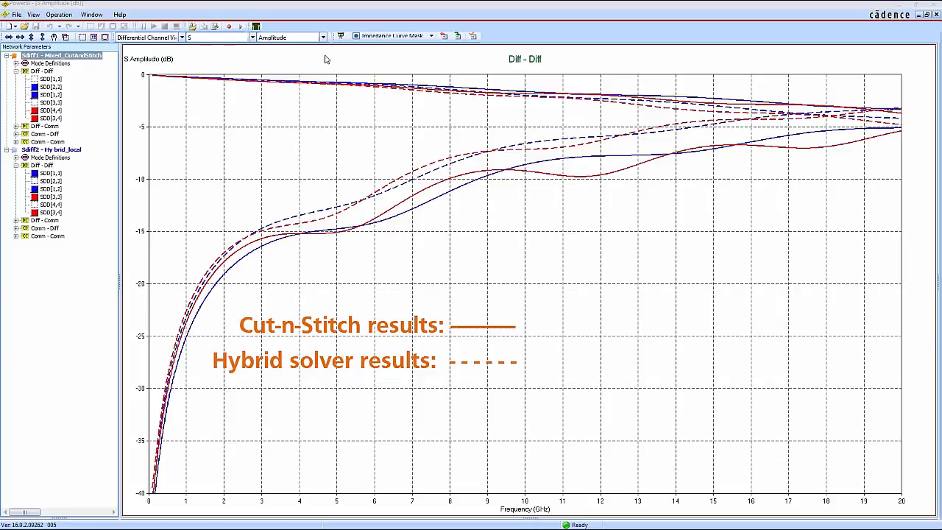
- Plot the continuous phase of the Diff - Diff S-parameters to compare the cut-and-stitch and hybrid solver results
click(323, 37)
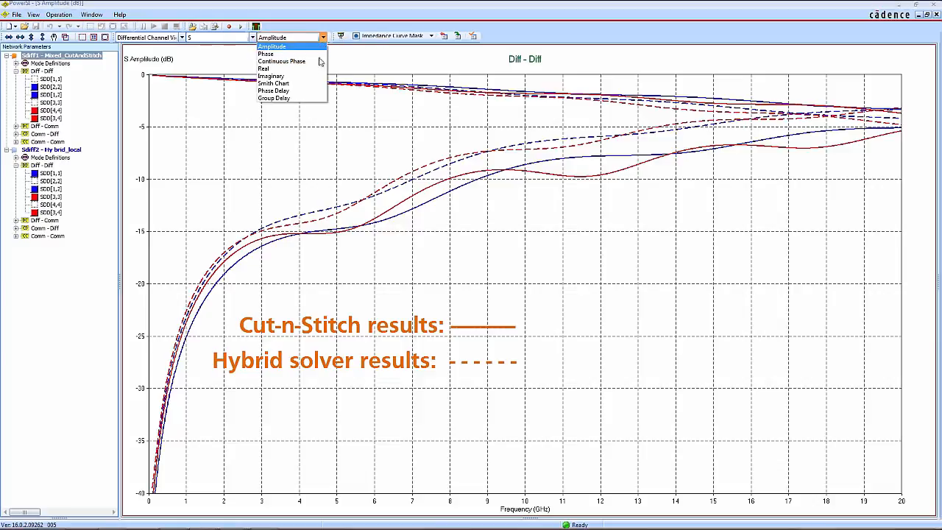
click(306, 61)
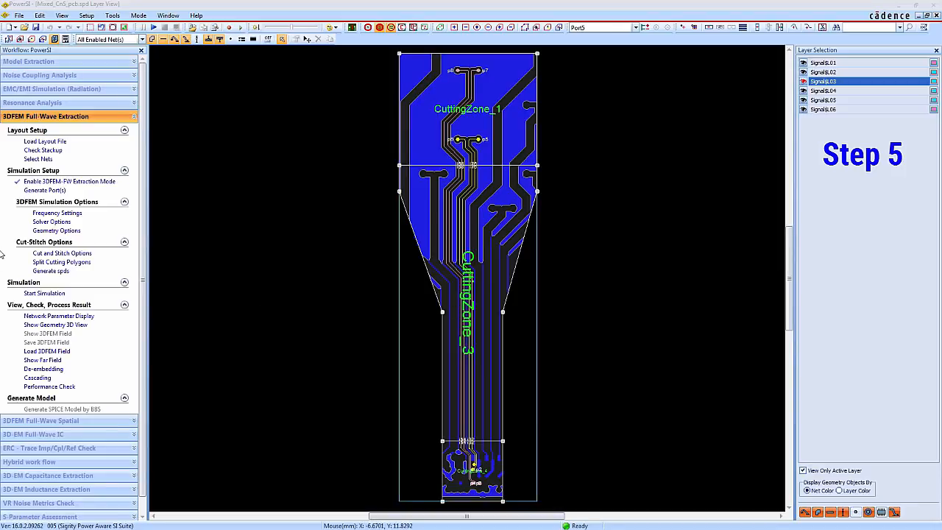
- Reopen the cutting zones and set the solver of CuttingZone_4 and CuttingZone_3 to 3D-FEM
click(53, 263)
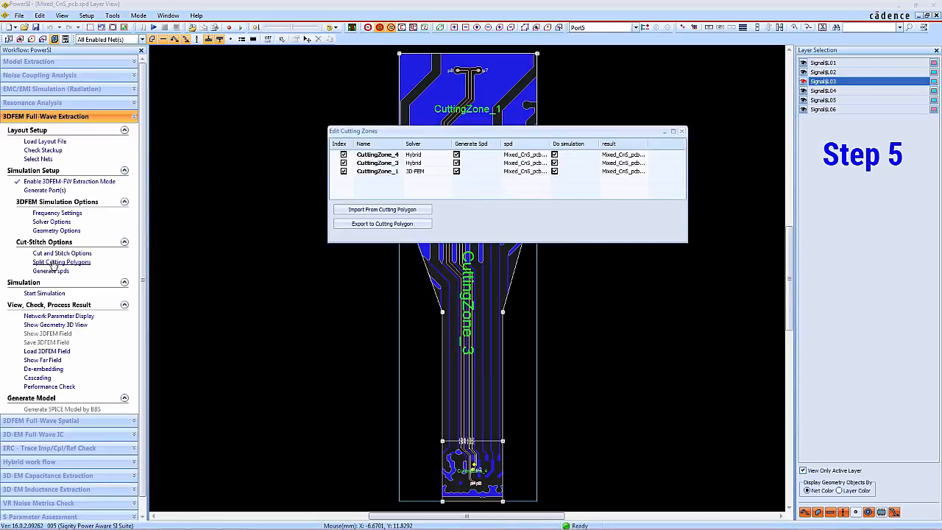
click(437, 158)
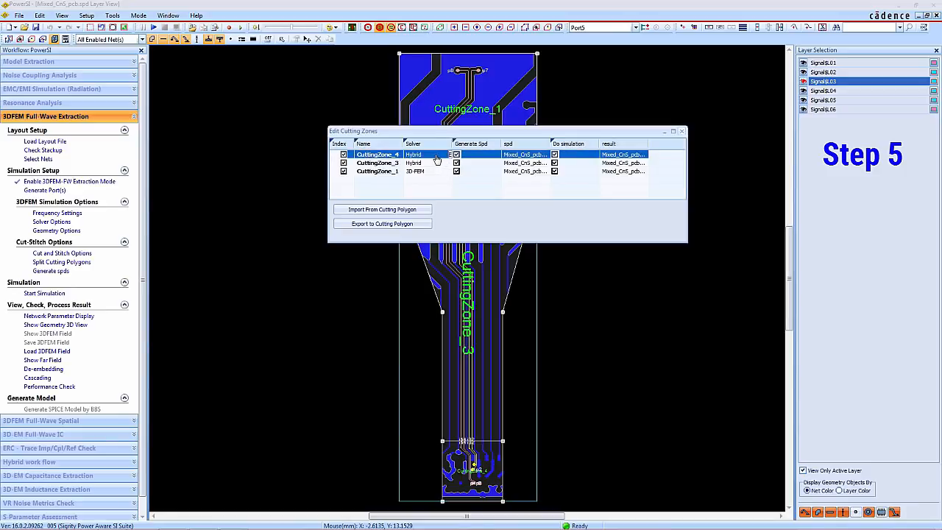
shift+click(431, 163)
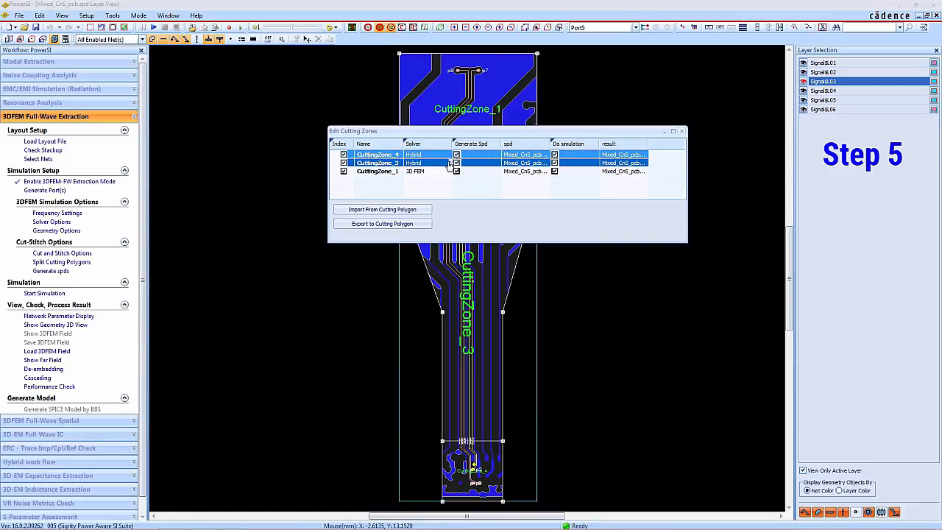
click(450, 164)
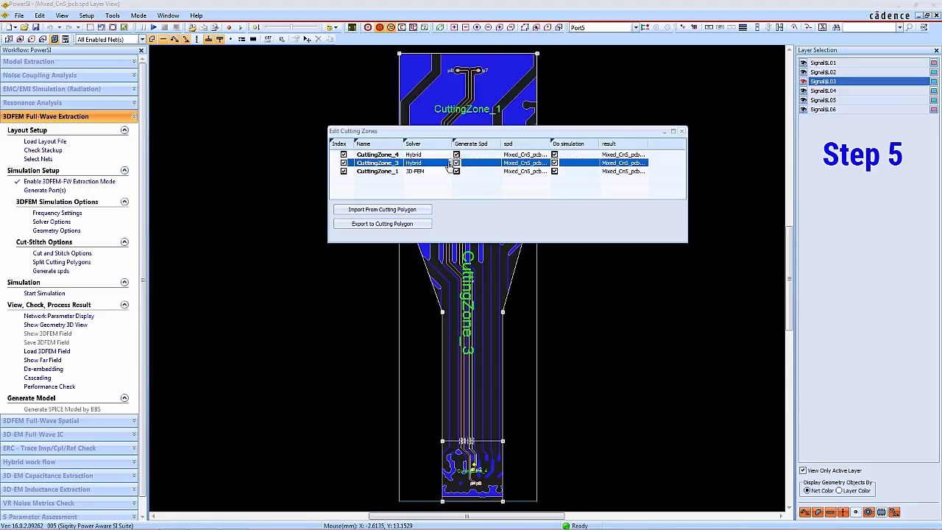
shift+click(443, 156)
click(445, 155)
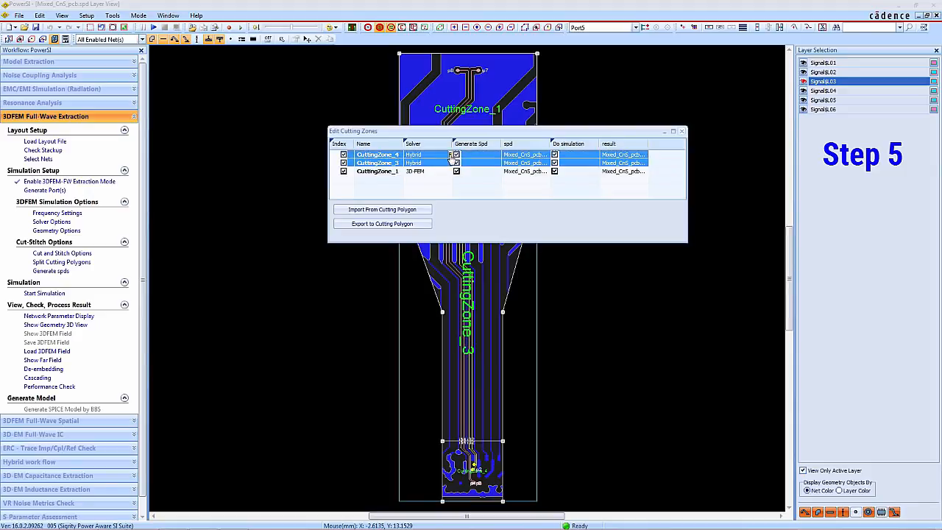
click(447, 155)
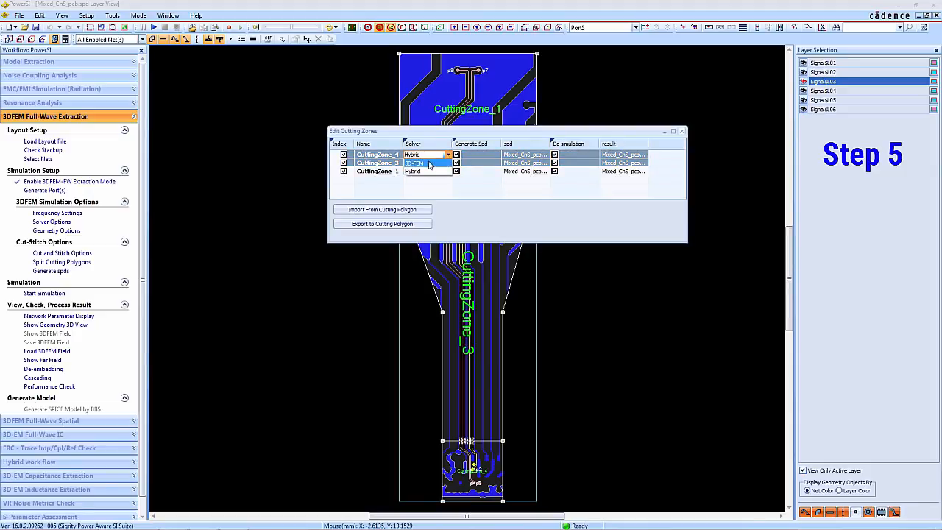
click(419, 171)
- Exclude CuttingZone_1 from both spd generation and simulation
click(418, 174)
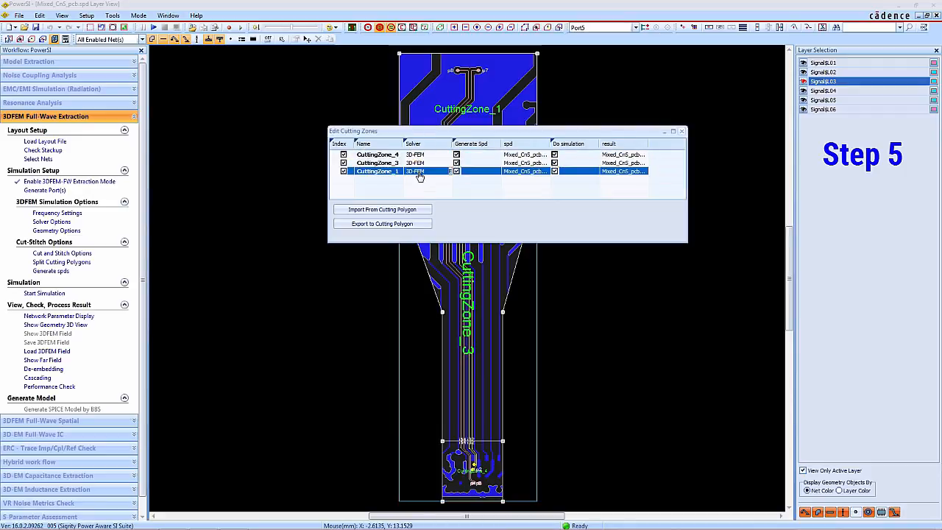
click(456, 171)
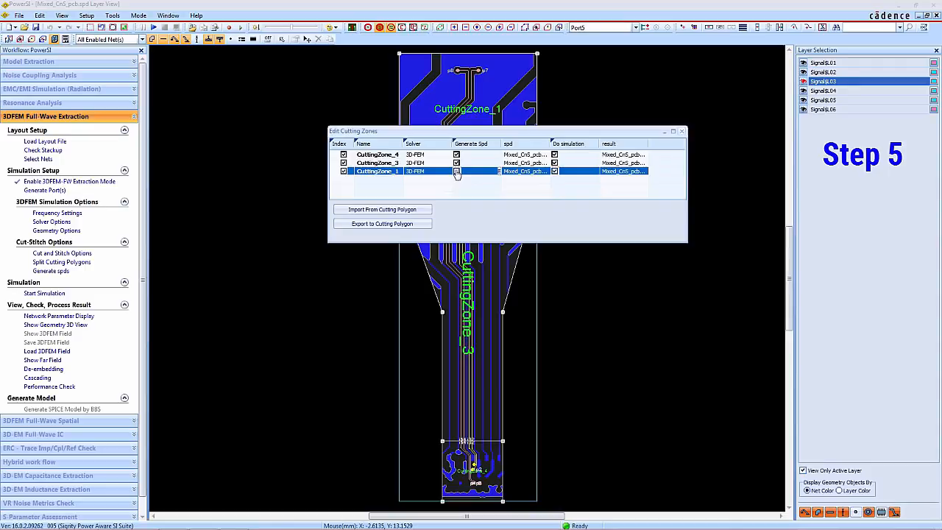
click(554, 171)
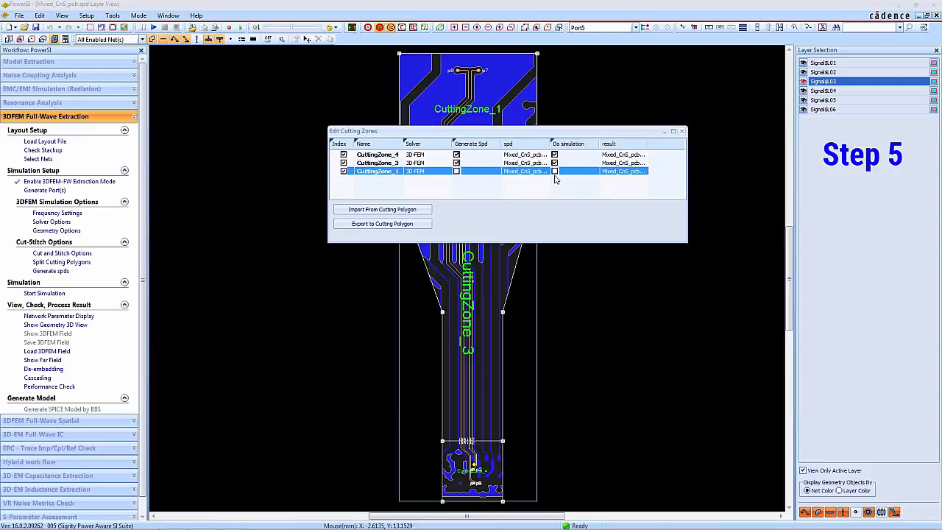
click(681, 131)
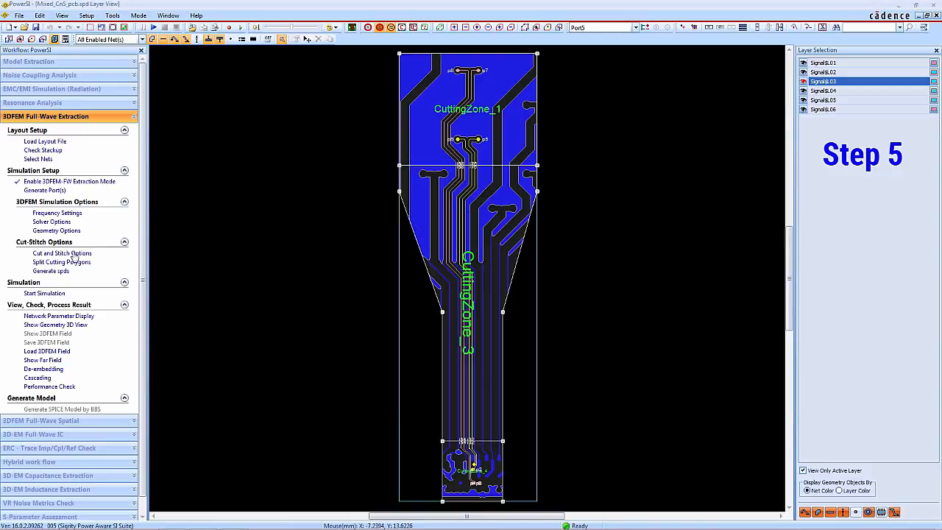
- Regenerate the spds for the zones switched to 3D-FEM, saving the file without checking them, and rerun the cut-and-stitch simulation
click(49, 272)
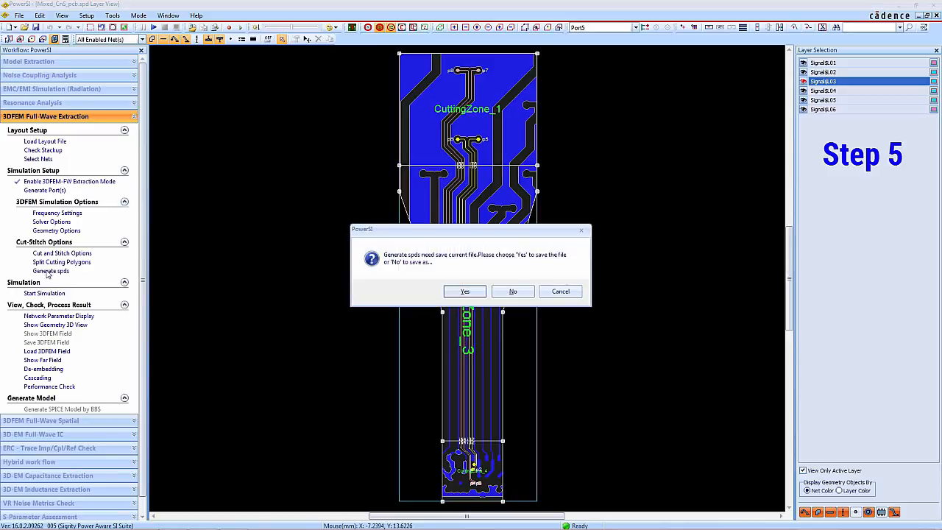
click(476, 295)
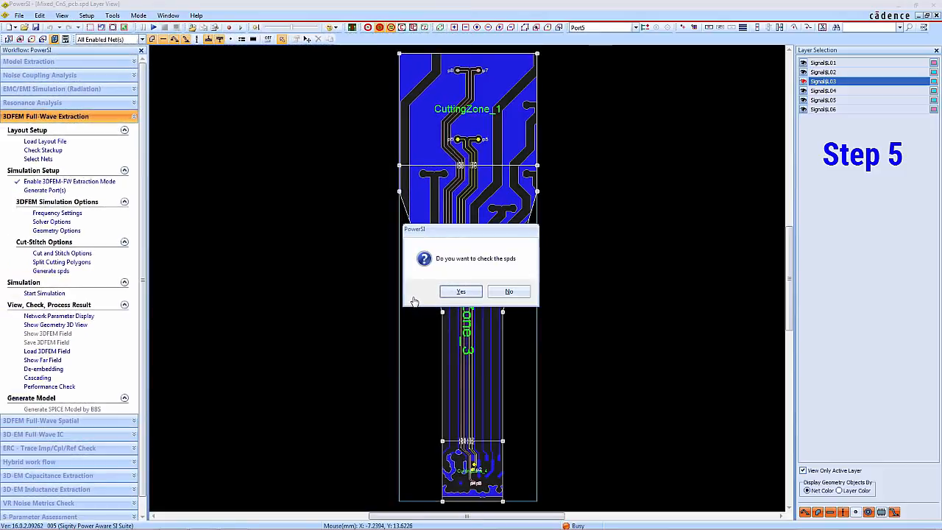
click(509, 292)
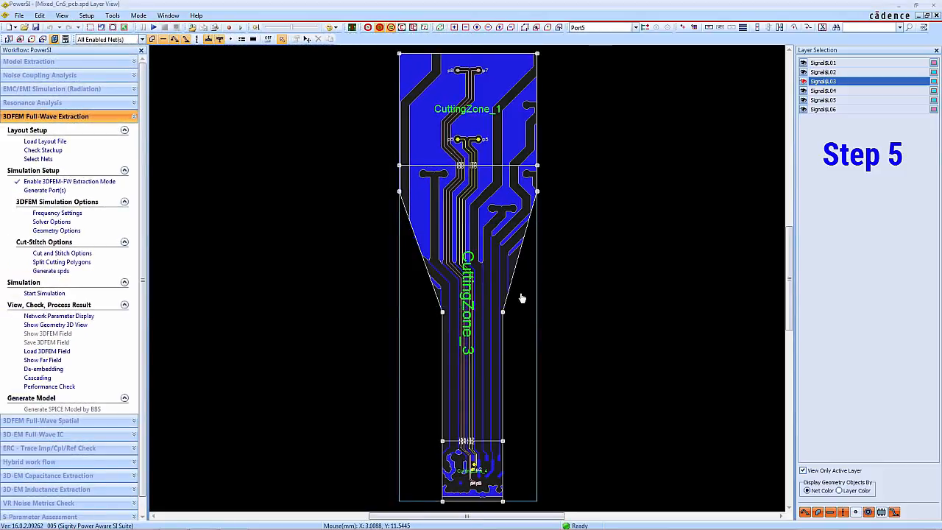
click(53, 294)
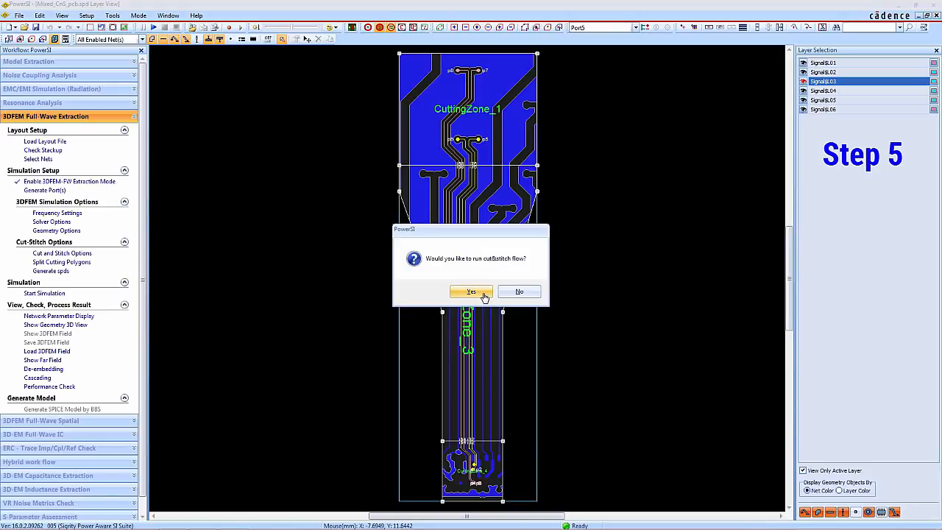
click(471, 292)
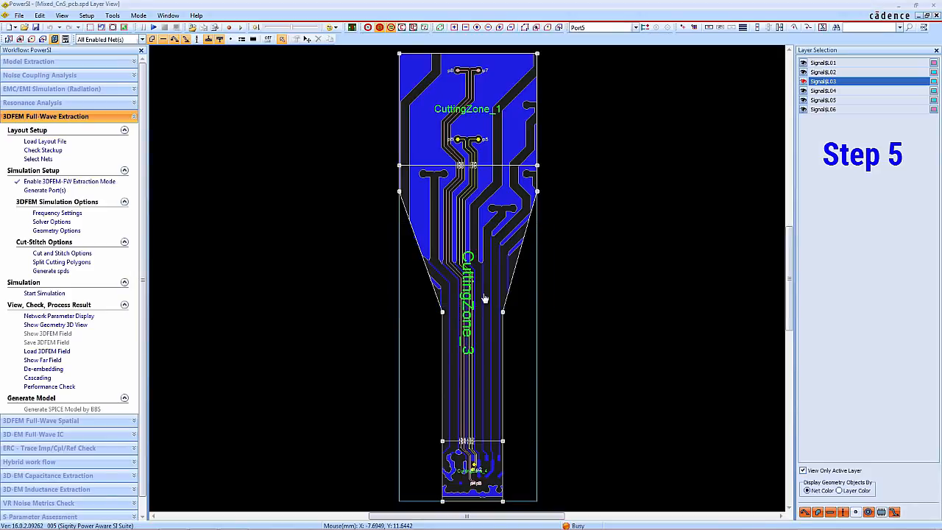